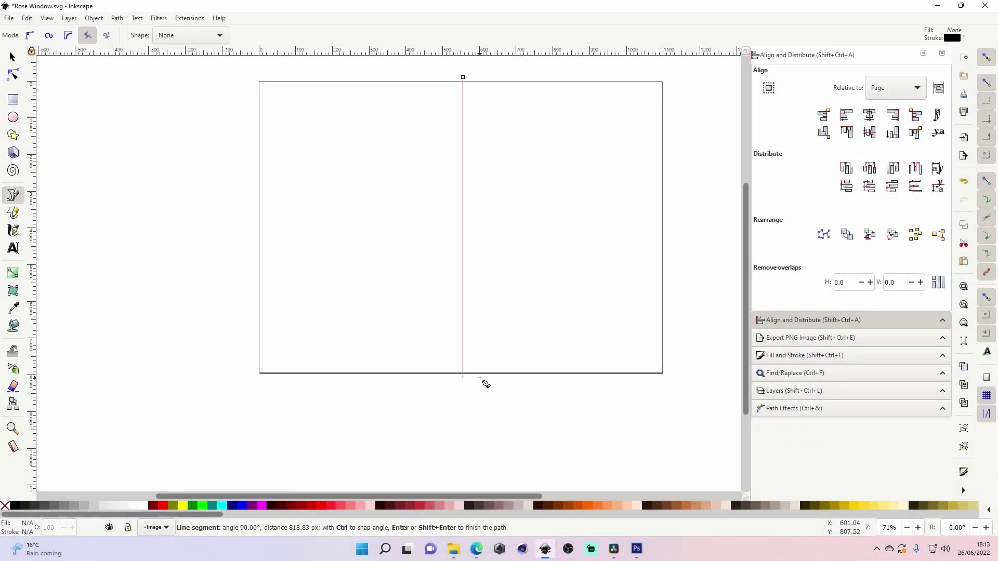
# - Finish the vertical centre line and draw a small circle on the page's left half
pyautogui.doubleClick(481, 379)
pyautogui.press('s')
pyautogui.click(805, 355)
pyautogui.press('e')
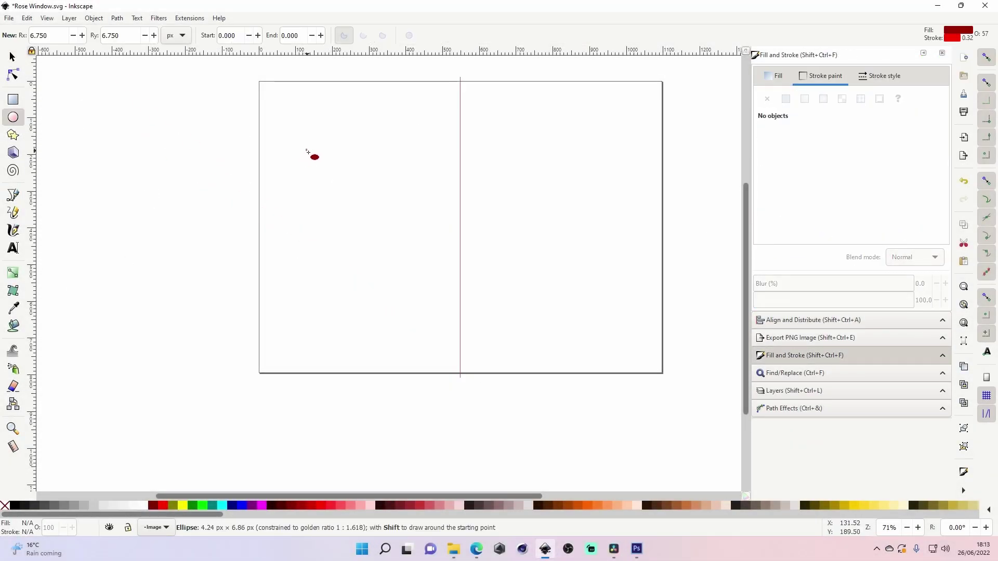
pyautogui.moveTo(306, 149); pyautogui.dragTo(323, 166)
pyautogui.press('s')
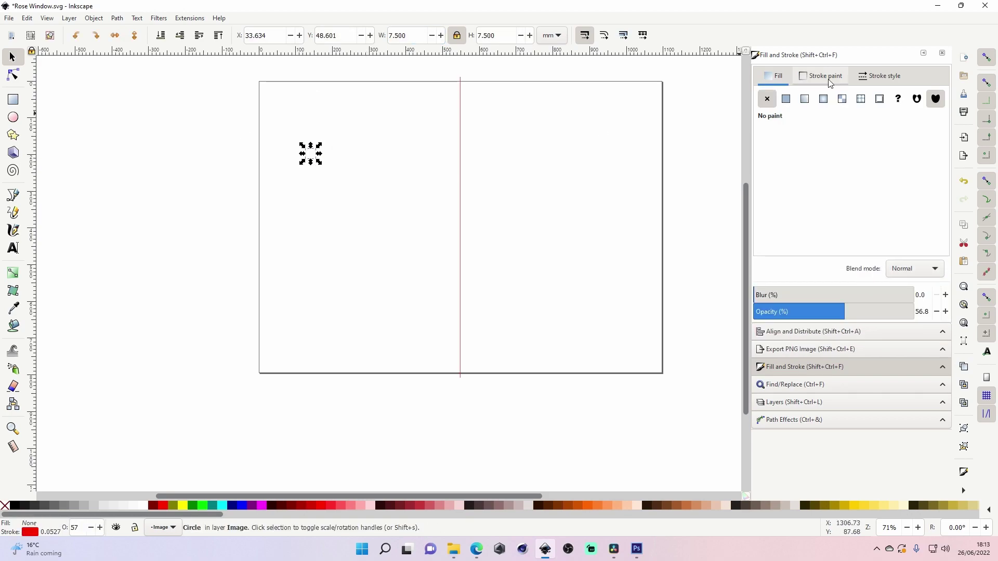
# - Align the circle to the top-left page corner, inset it about 5 mm, and copy it to bottom-left
pyautogui.click(884, 331)
pyautogui.click(846, 111)
pyautogui.click(846, 127)
pyautogui.click(806, 363)
pyautogui.click(872, 77)
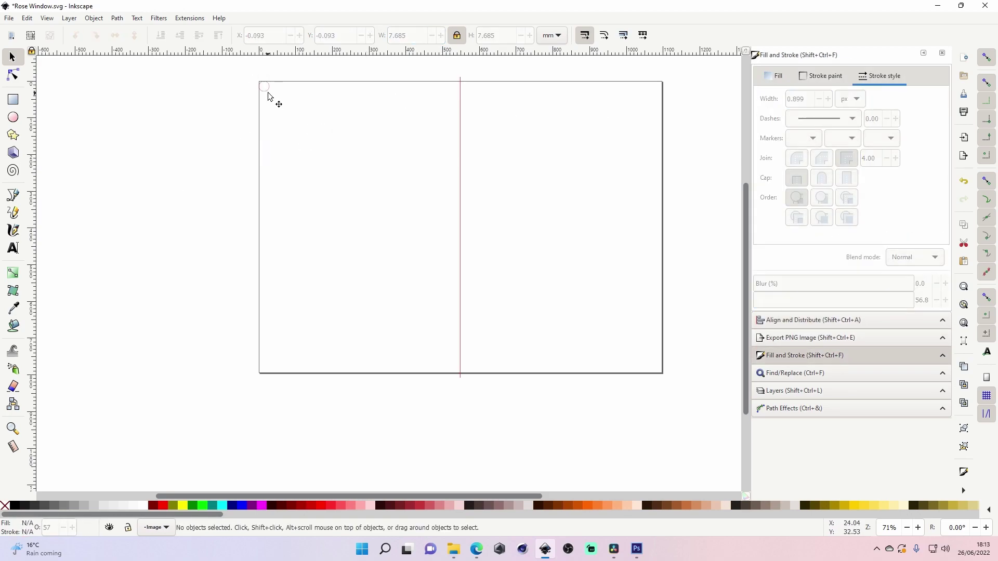
pyautogui.moveTo(265, 87); pyautogui.dragTo(271, 93)
pyautogui.click(832, 332)
pyautogui.click(893, 135)
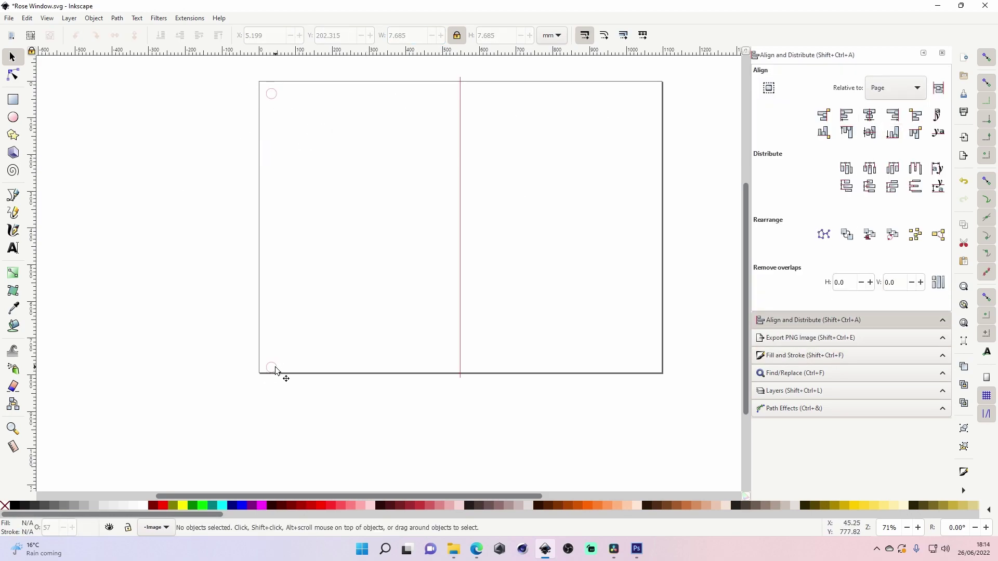
# - Draw a rectangle covering the page's left half
pyautogui.press('r')
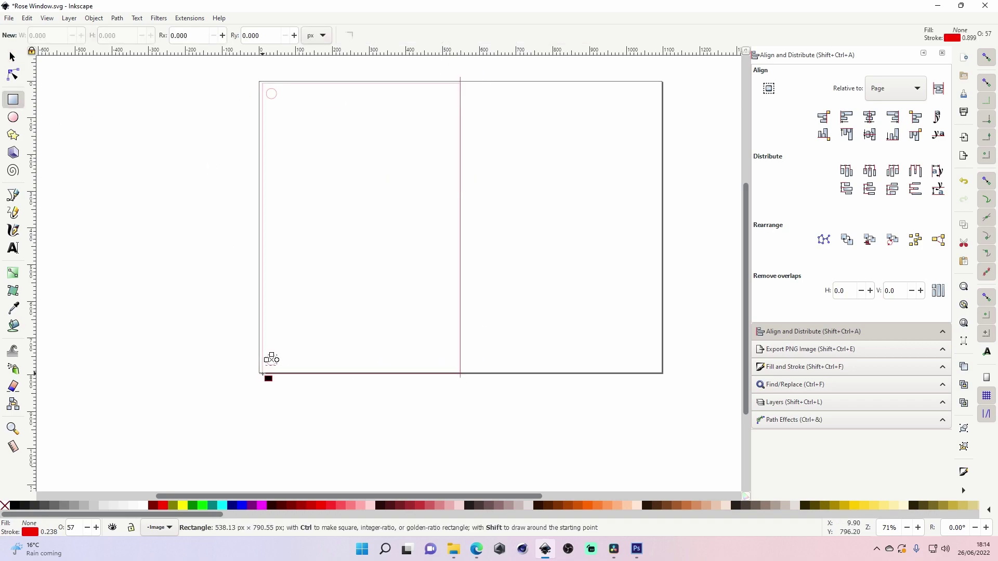
pyautogui.moveTo(263, 374); pyautogui.dragTo(261, 374)
pyautogui.press('s')
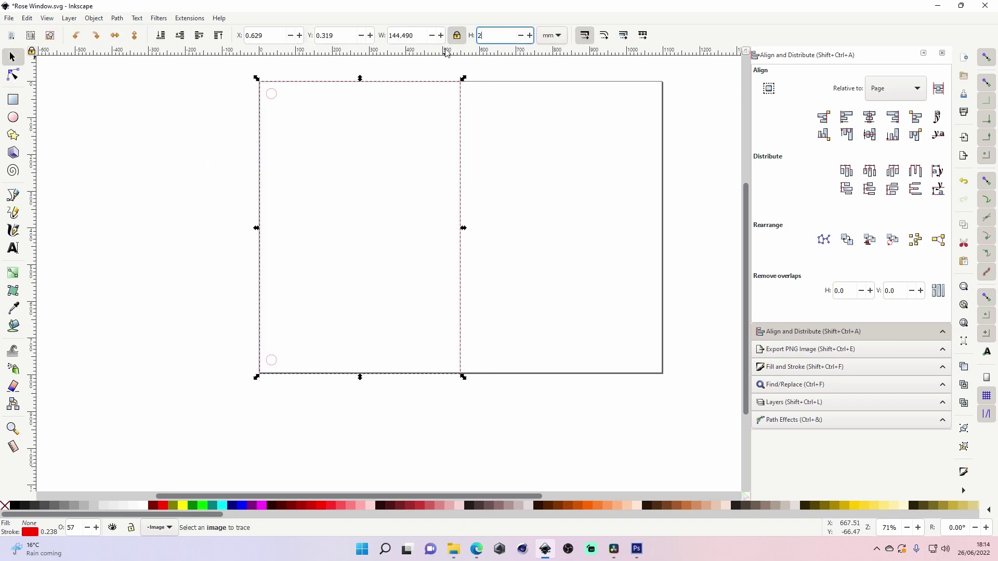
pyautogui.press('Escape')
# - Duplicate the two left corner circles onto the rectangle's right corners
pyautogui.click(272, 96)
pyautogui.keyDown('shift'); pyautogui.click(279, 368); pyautogui.keyUp('shift')
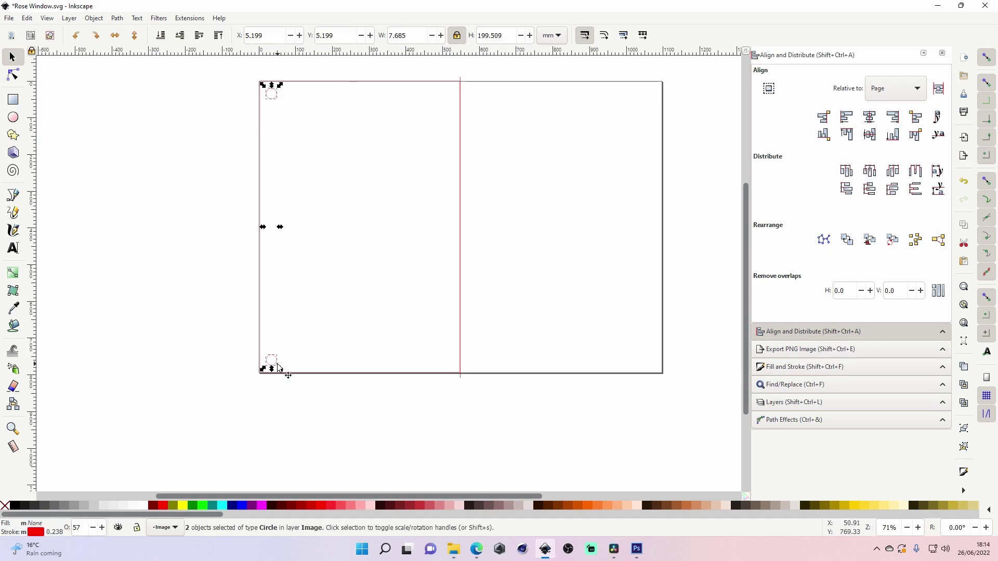
pyautogui.click(875, 130)
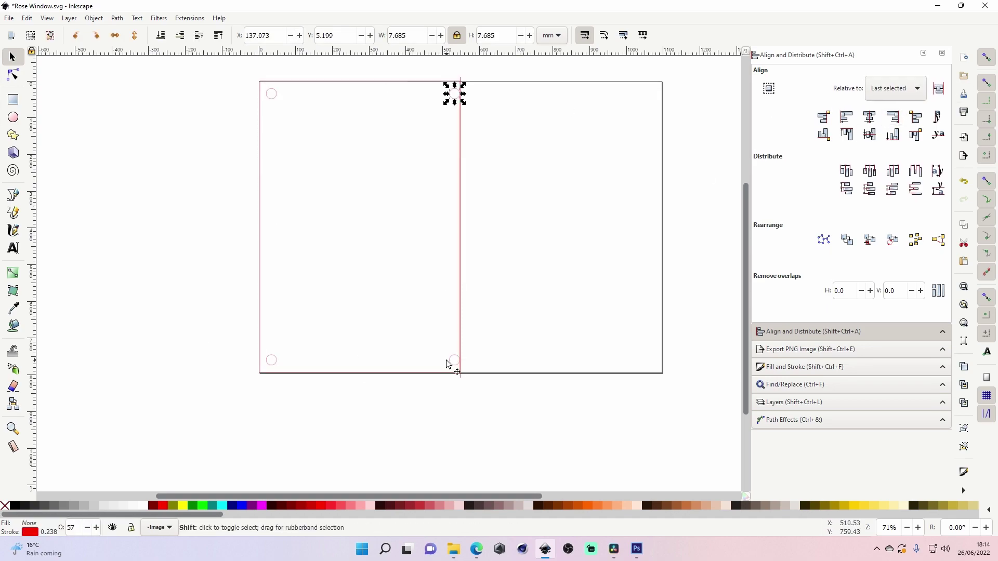
pyautogui.moveTo(229, 78); pyautogui.dragTo(460, 377)
pyautogui.press('Tab')
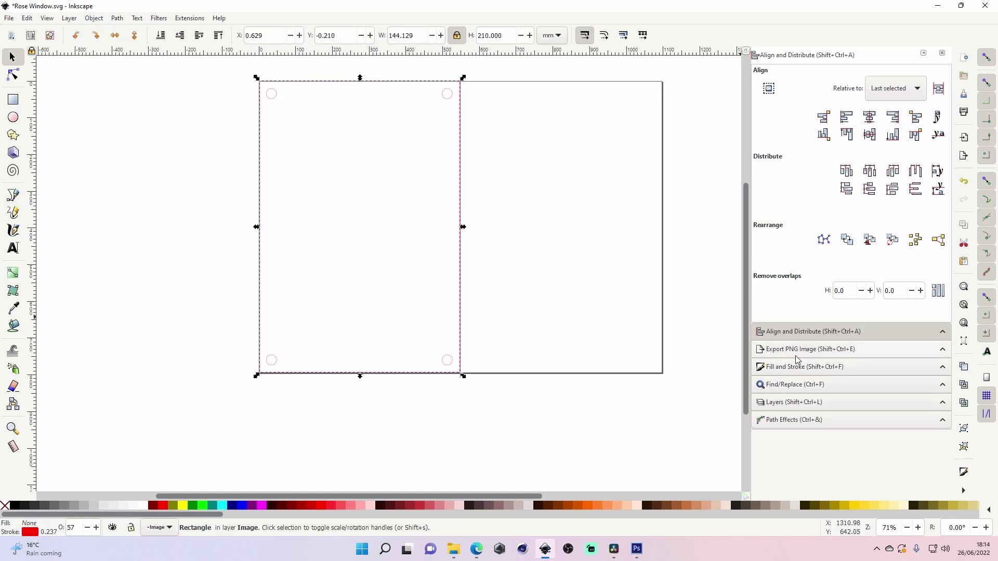
# - Fill the rectangle translucent red and duplicate the panel with its circles onto the right half
pyautogui.hotkey('ctrl', 'shift', 'f')
pyautogui.hotkey('ctrl', 'shift', 'v')
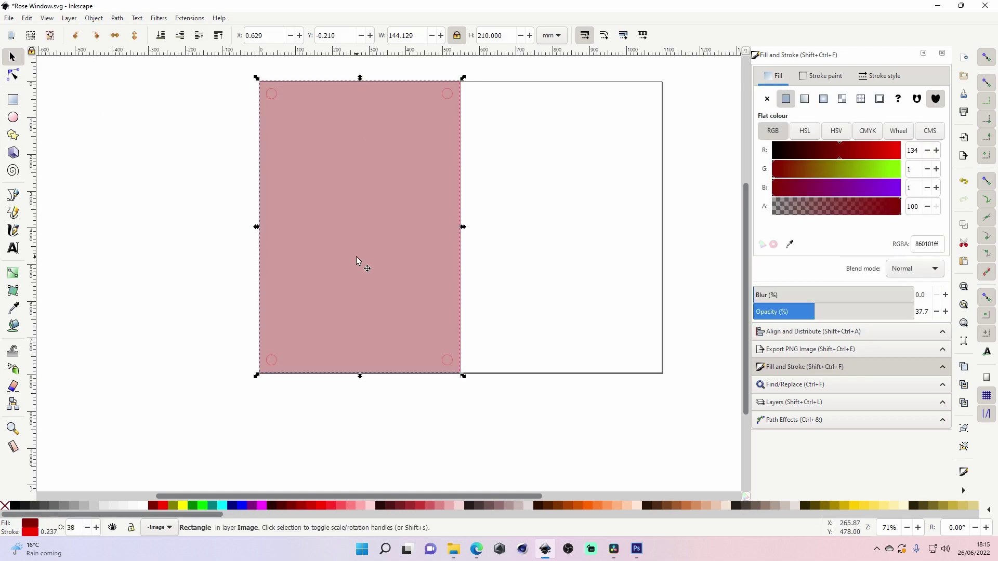
pyautogui.hotkey('ctrl', 'd')
pyautogui.moveTo(357, 262); pyautogui.dragTo(559, 261)
pyautogui.moveTo(229, 73); pyautogui.dragTo(457, 378)
pyautogui.keyDown('shift'); pyautogui.click(622, 183); pyautogui.keyUp('shift')
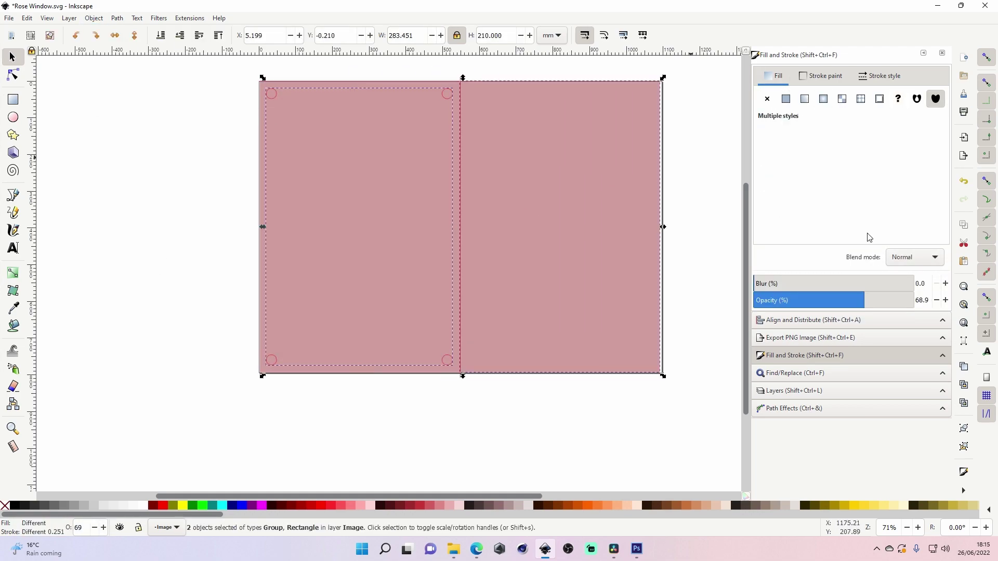
pyautogui.hotkey('ctrl', 'shift', 'a')
# - Draw a small circle with width 3 and centre it on the top-left mounting hole
pyautogui.click(871, 115)
pyautogui.press('e')
pyautogui.moveTo(206, 211); pyautogui.dragTo(228, 233)
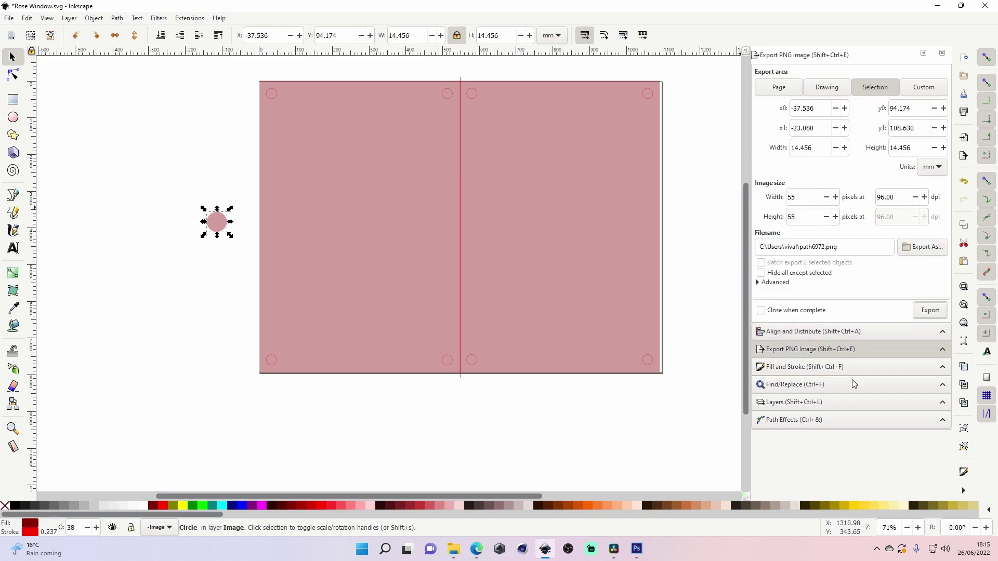
pyautogui.hotkey('ctrl', 'shift', 'f')
pyautogui.click(216, 222)
pyautogui.click(338, 36)
pyautogui.press('Tab')
pyautogui.write('3')
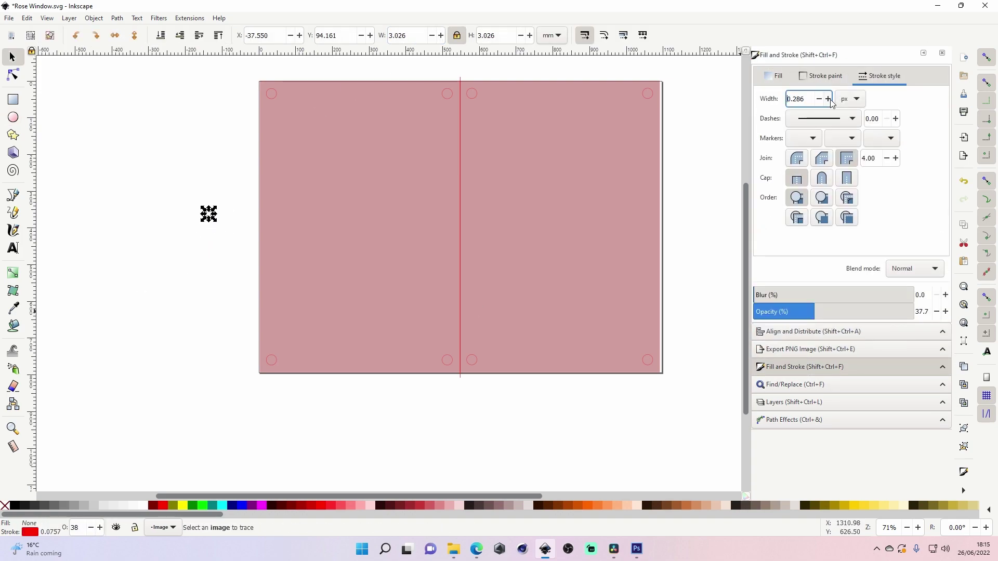
pyautogui.keyDown('ctrl'); pyautogui.keyDown('shift'); pyautogui.click(271, 94); pyautogui.keyUp('shift'); pyautogui.keyUp('ctrl')
pyautogui.hotkey('ctrl', 'shift', 'a')
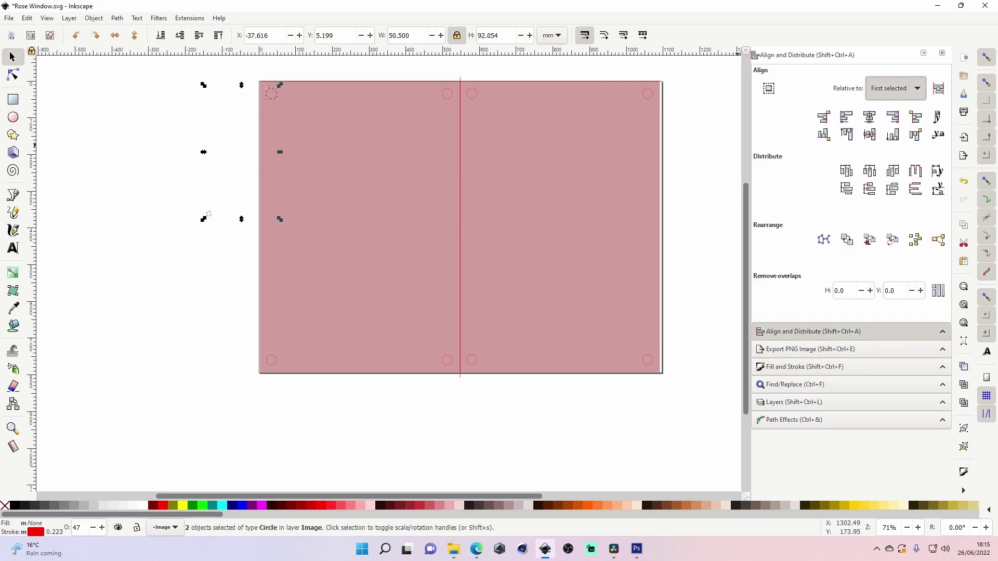
pyautogui.click(870, 135)
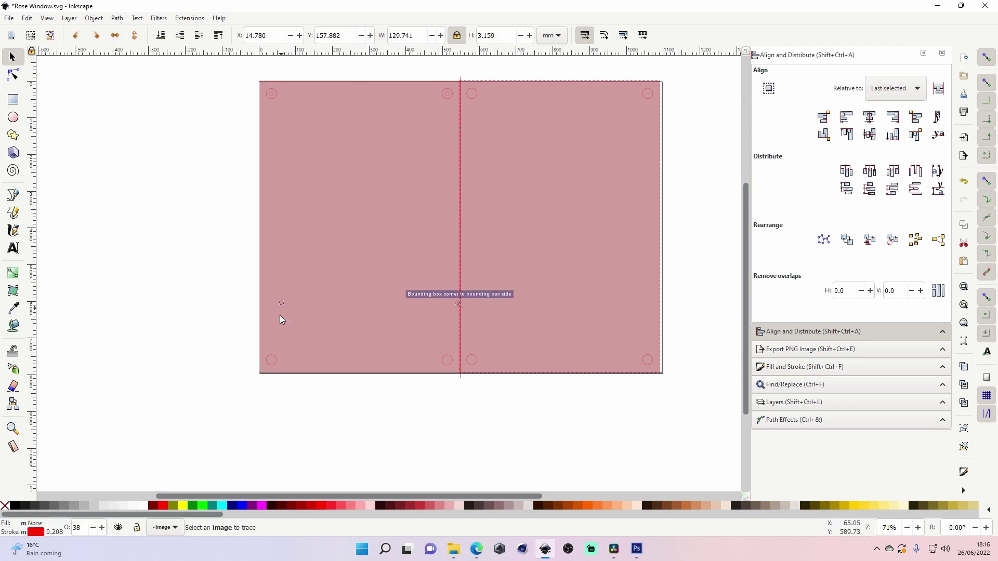
# - Select the large pink rectangle, then zoom out to view the whole page
pyautogui.scroll(3, 220, 351)
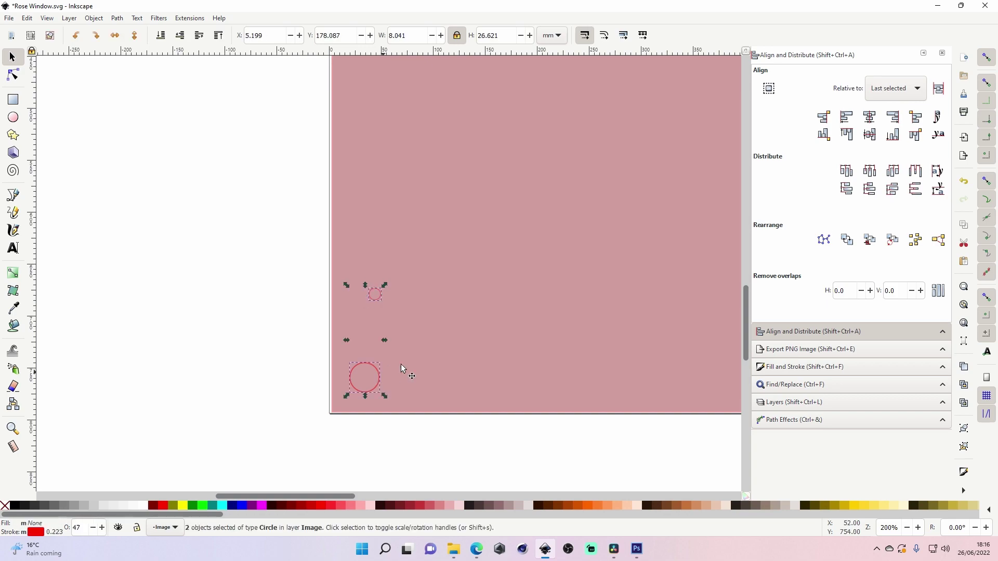
pyautogui.moveTo(327, 498); pyautogui.dragTo(401, 499)
pyautogui.keyDown('shift'); pyautogui.click(516, 332); pyautogui.keyUp('shift')
pyautogui.scroll(-2, 428, 439)
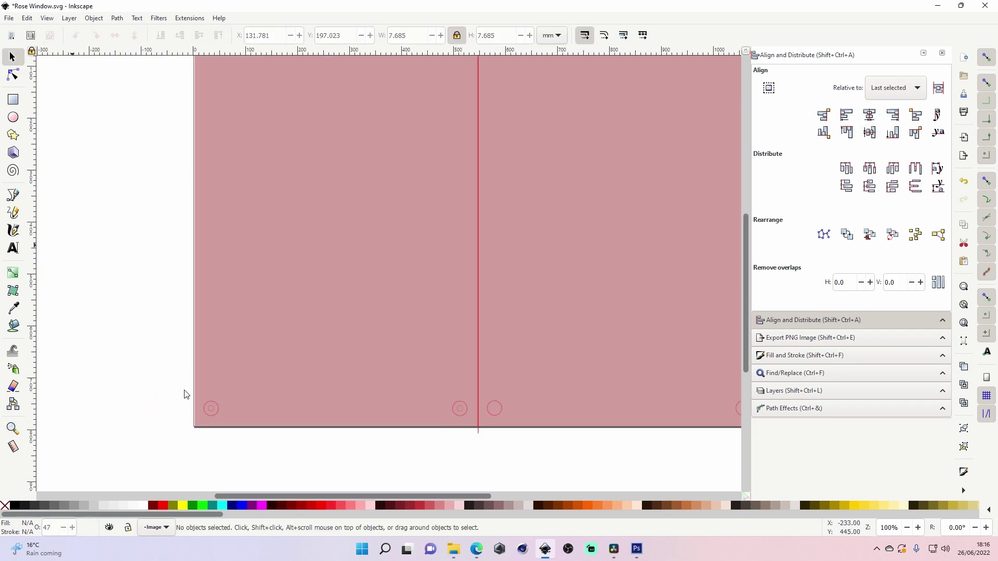
pyautogui.click(408, 245)
pyautogui.scroll(5, 408, 246)
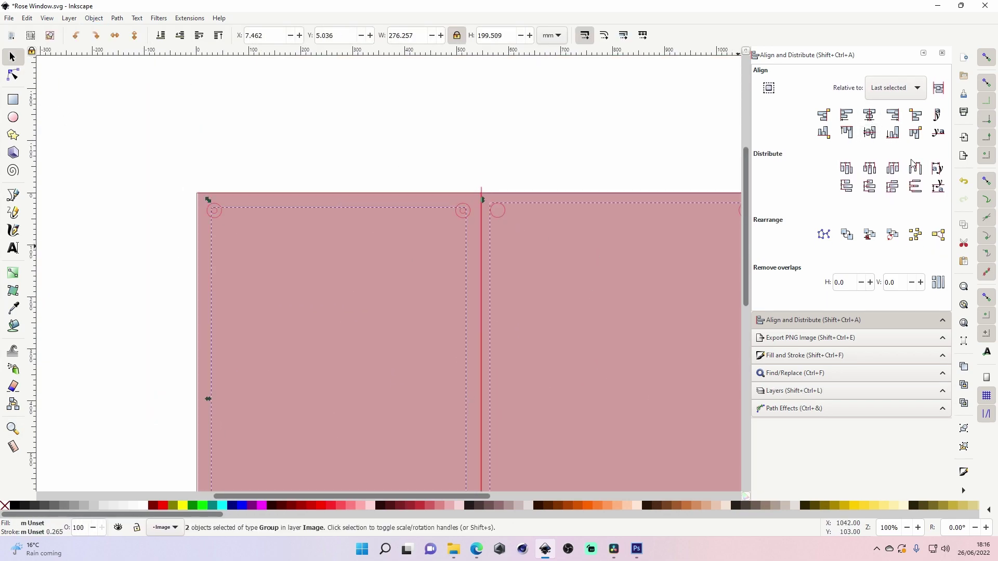
pyautogui.press('-')
pyautogui.press('Escape')
# - Paste the Guinness logo, scale it down, and trace it into a black GUINNESS path
pyautogui.click(477, 549)
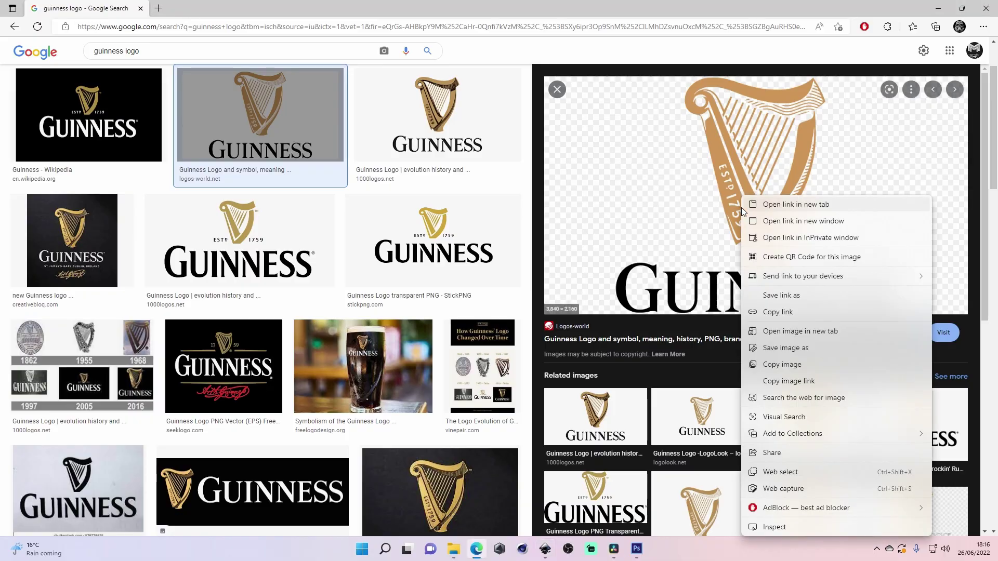
pyautogui.click(545, 549)
pyautogui.hotkey('ctrl', 'v')
pyautogui.moveTo(125, 70)
pyautogui.mouseDown()
pyautogui.moveTo(254, 106)
pyautogui.moveTo(217, 238)
pyautogui.moveTo(423, 223)
pyautogui.moveTo(350, 158)
pyautogui.mouseUp()
pyautogui.hotkey('shift', 'alt', 'b')
pyautogui.click(823, 346)
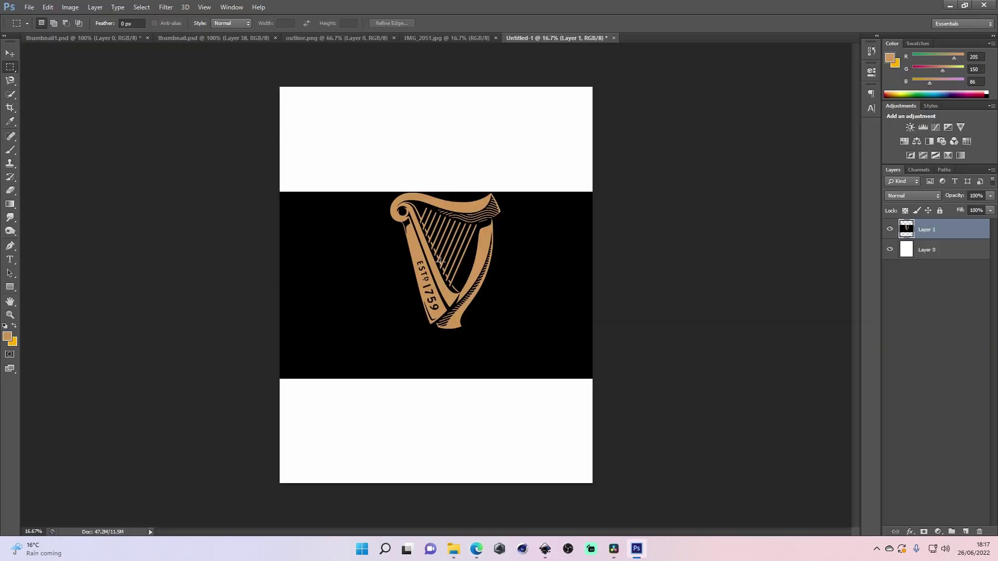
# - In Photoshop, isolate the harp on its own layer and give it a black colour overlay
pyautogui.click(141, 6)
pyautogui.click(156, 87)
pyautogui.click(666, 123)
pyautogui.hotkey('ctrl', 'j')
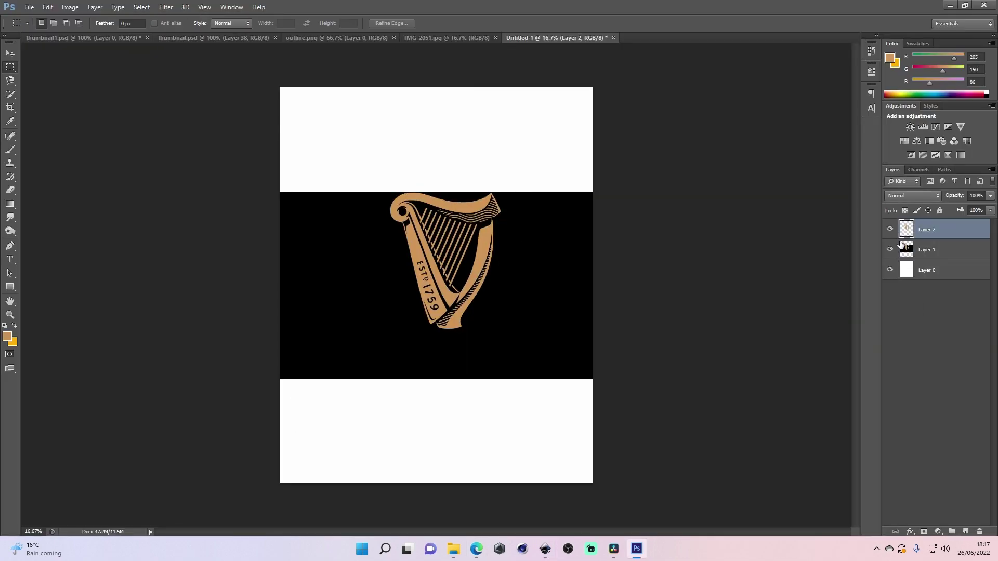
pyautogui.moveTo(901, 244); pyautogui.dragTo(979, 532)
pyautogui.doubleClick(962, 229)
pyautogui.click(712, 134)
pyautogui.click(892, 45)
pyautogui.click(978, 41)
pyautogui.rightClick(928, 230)
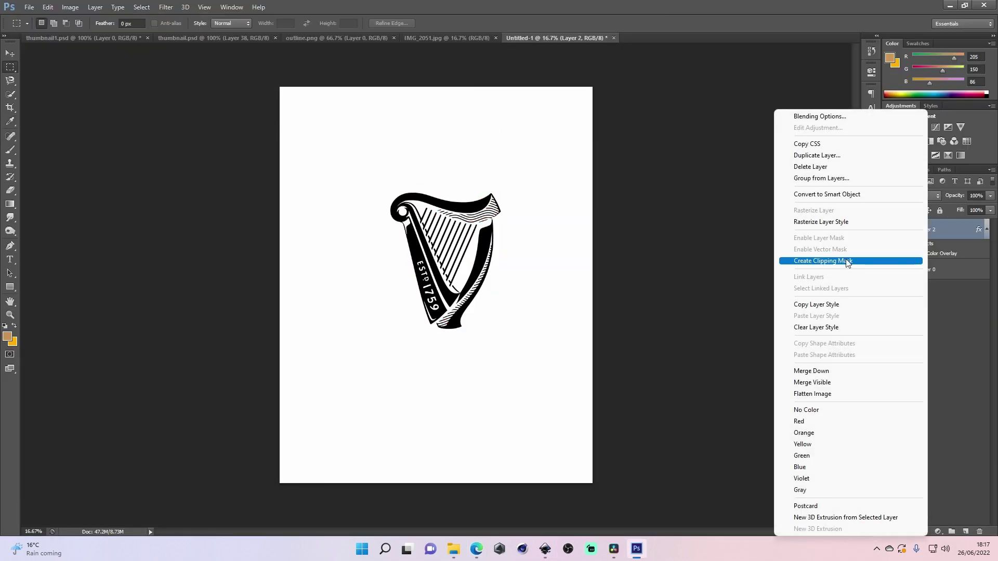
# - Clip the harp to its layer and trace the pasted harp into a black path in Inkscape
pyautogui.click(849, 261)
pyautogui.hotkey('alt', 'Tab')
pyautogui.press('Tab')
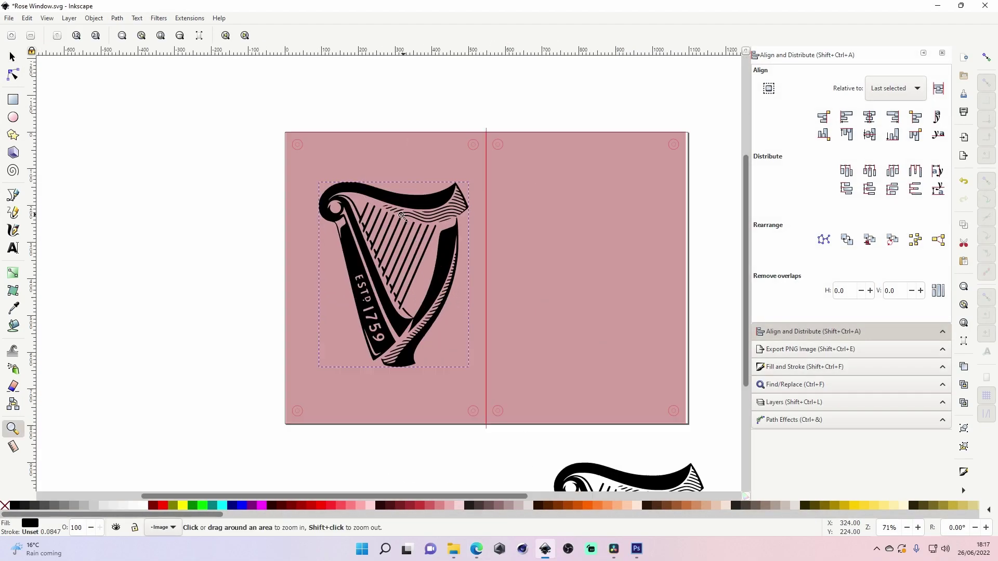
pyautogui.press('s')
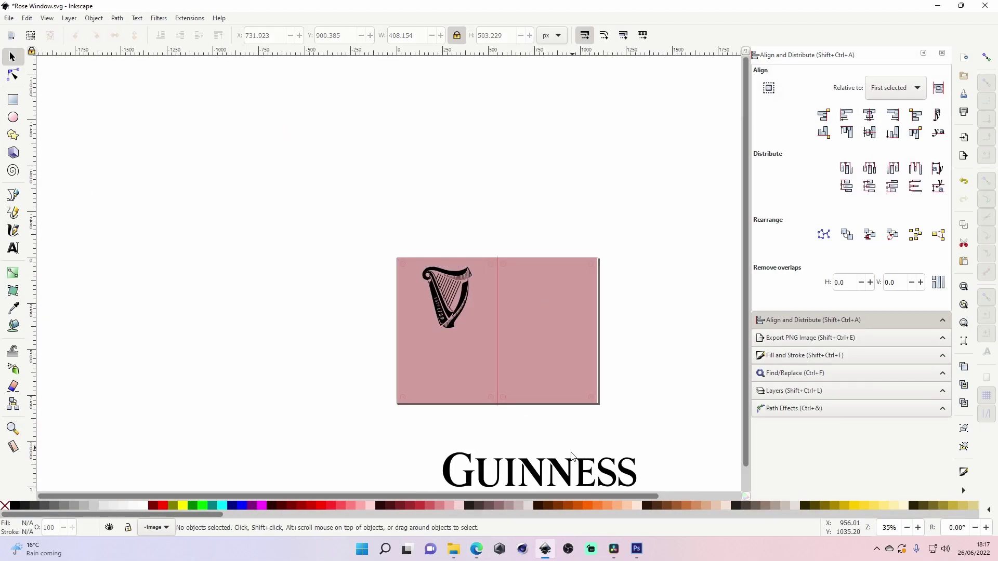
# - Place the GUINNESS wordmark under the harp and add the QUALITY APPROVED text below
pyautogui.moveTo(571, 457); pyautogui.dragTo(544, 361)
pyautogui.moveTo(468, 368); pyautogui.dragTo(481, 345)
pyautogui.press('Escape')
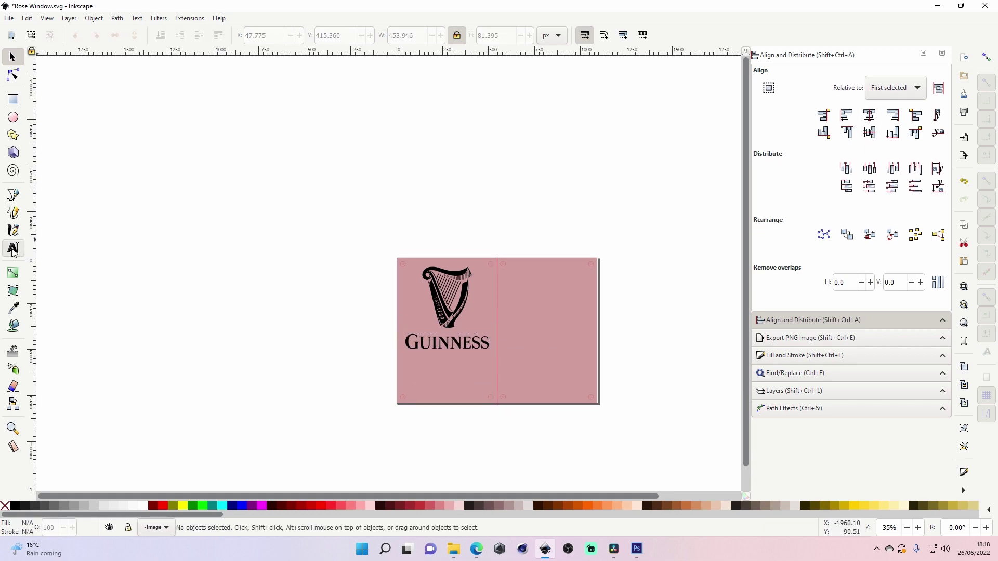
pyautogui.click(13, 249)
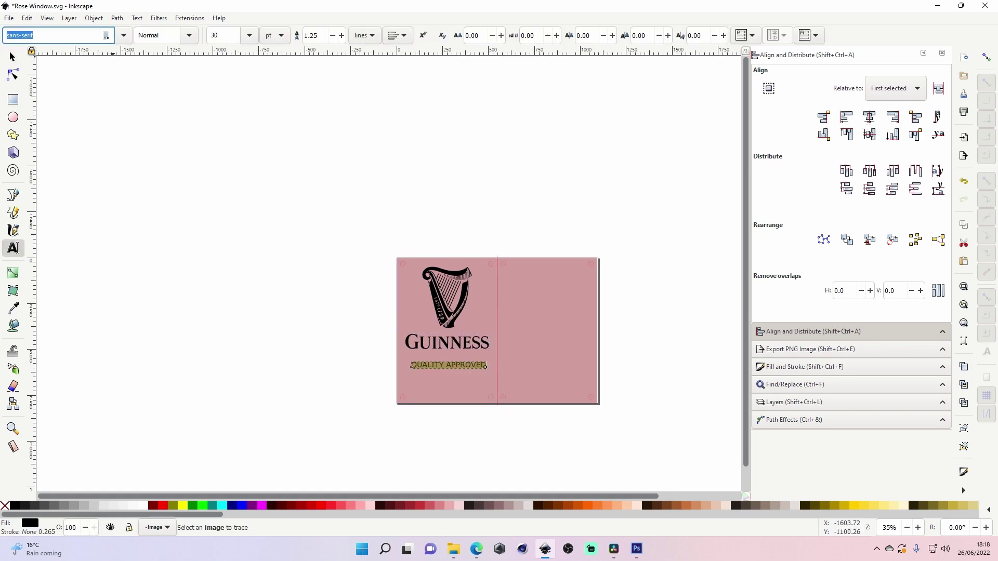
pyautogui.click(19, 58)
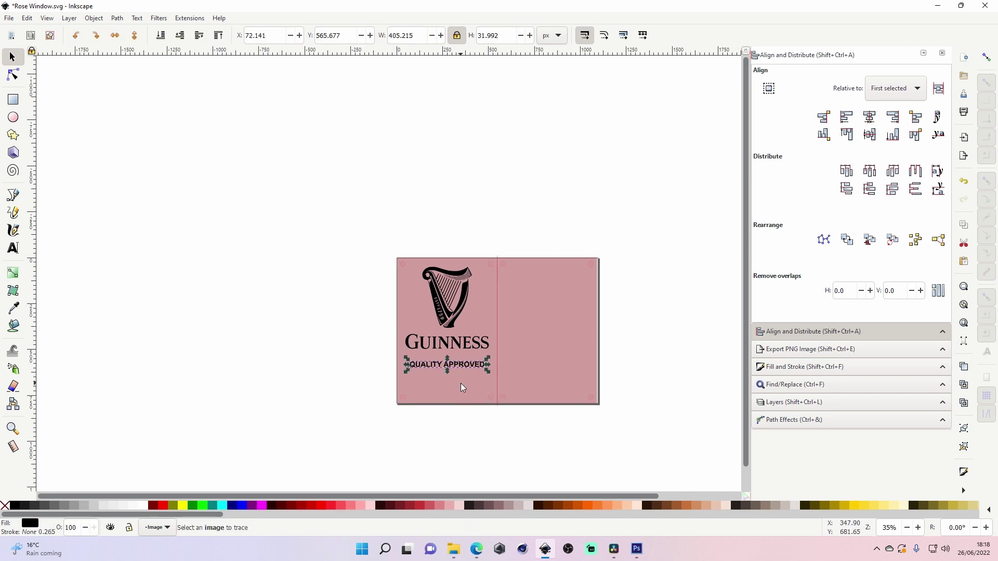